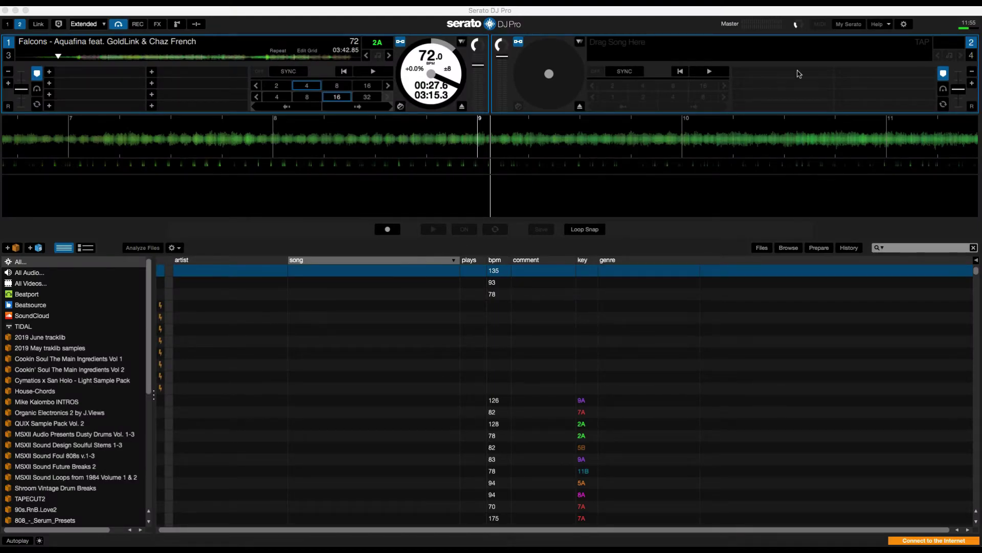
# - Turn on Serato Flip under Setup's Expansion Packs, then show the Flip panel
pyautogui.click(903, 26)
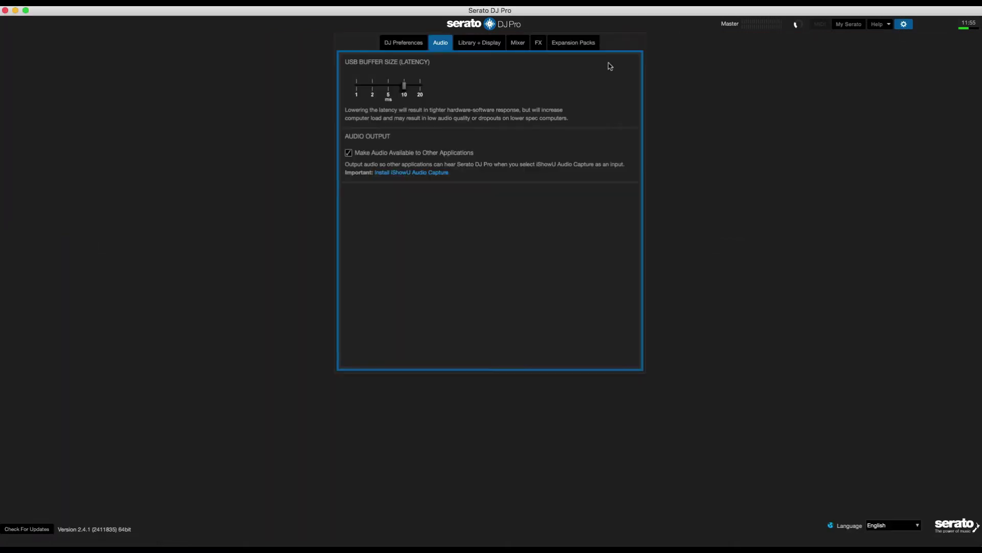
pyautogui.click(589, 44)
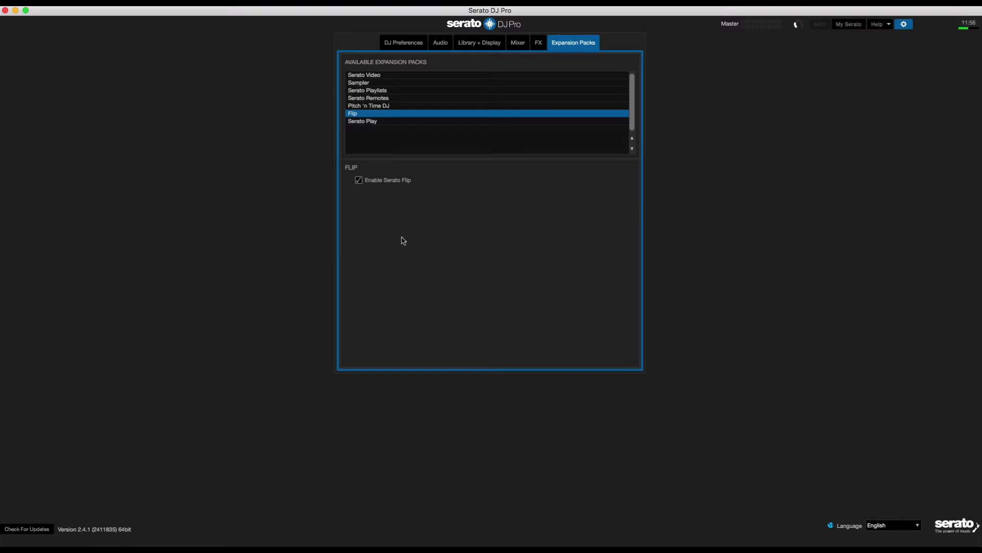
pyautogui.click(411, 44)
pyautogui.click(581, 39)
pyautogui.click(358, 180)
pyautogui.click(904, 23)
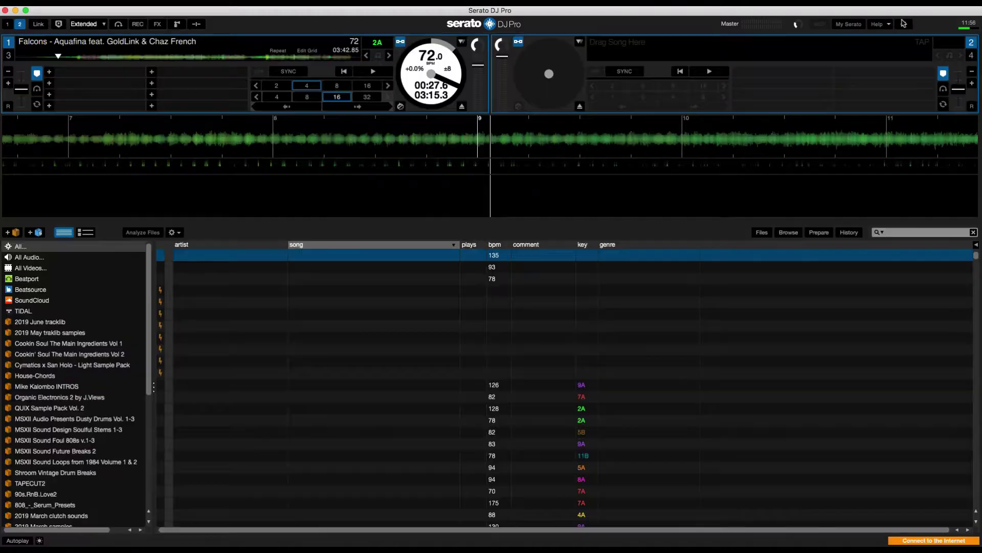
pyautogui.click(119, 24)
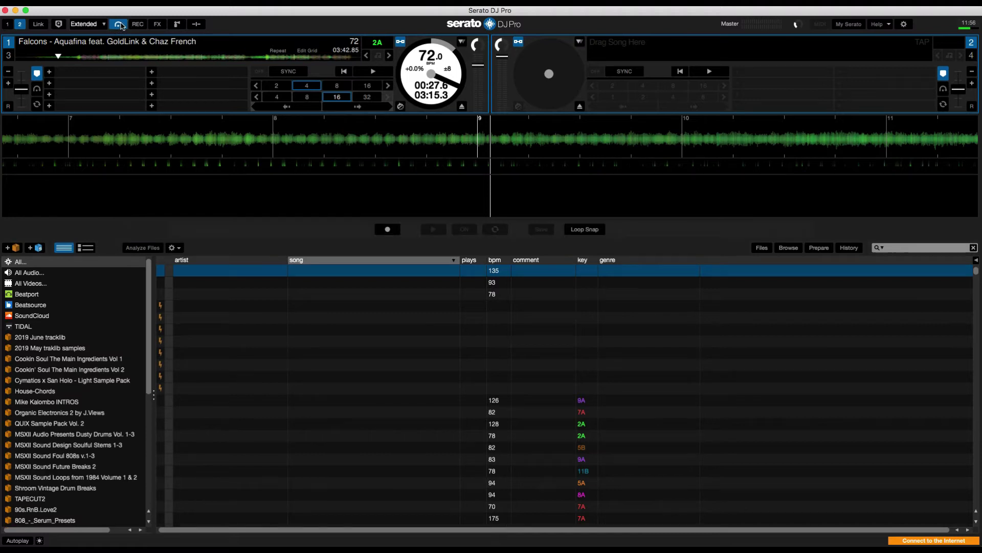
# - Jump ahead in the Falcons track on deck 1 to 00:37
pyautogui.click(74, 61)
# - Start deck 1 playback of Falcons from 00:37
pyautogui.click(373, 72)
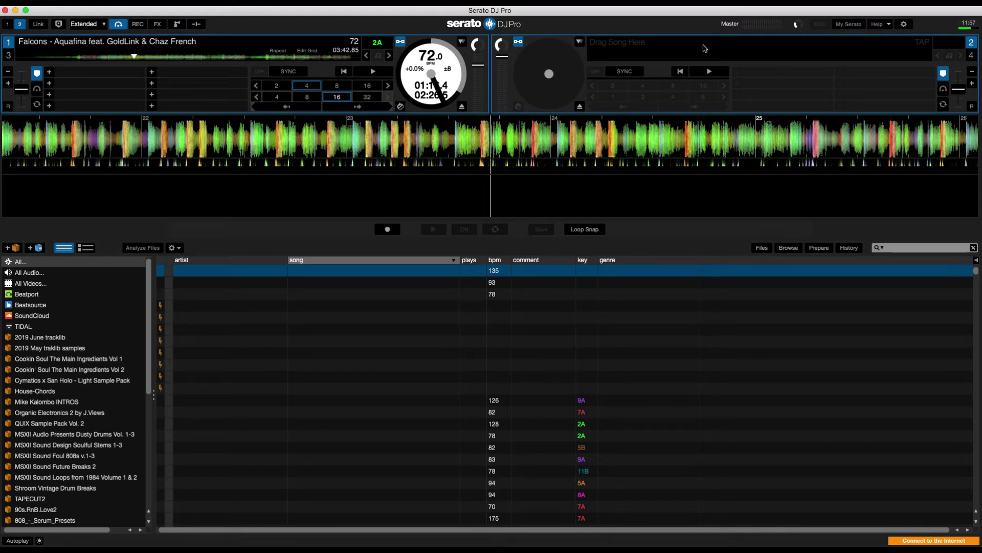
pyautogui.click(892, 26)
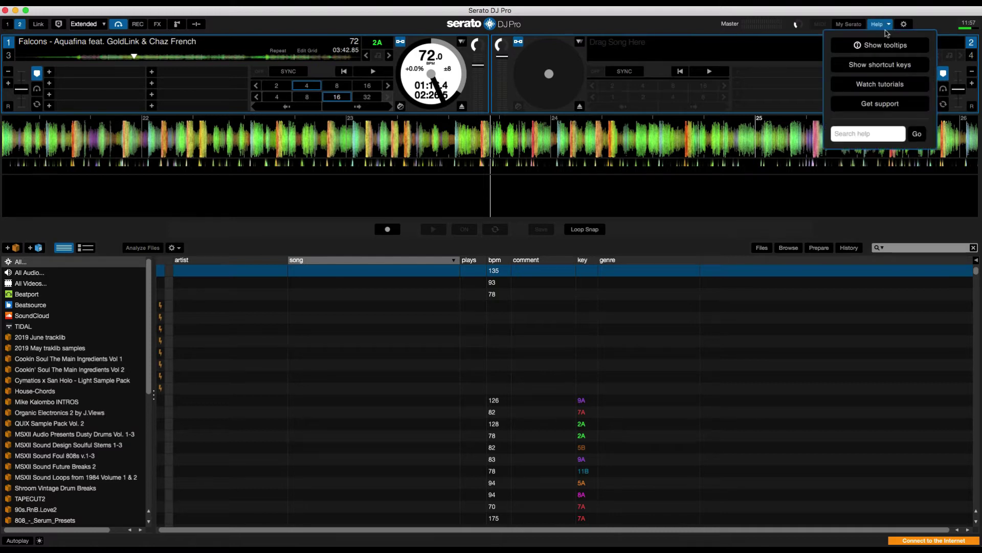
pyautogui.click(880, 45)
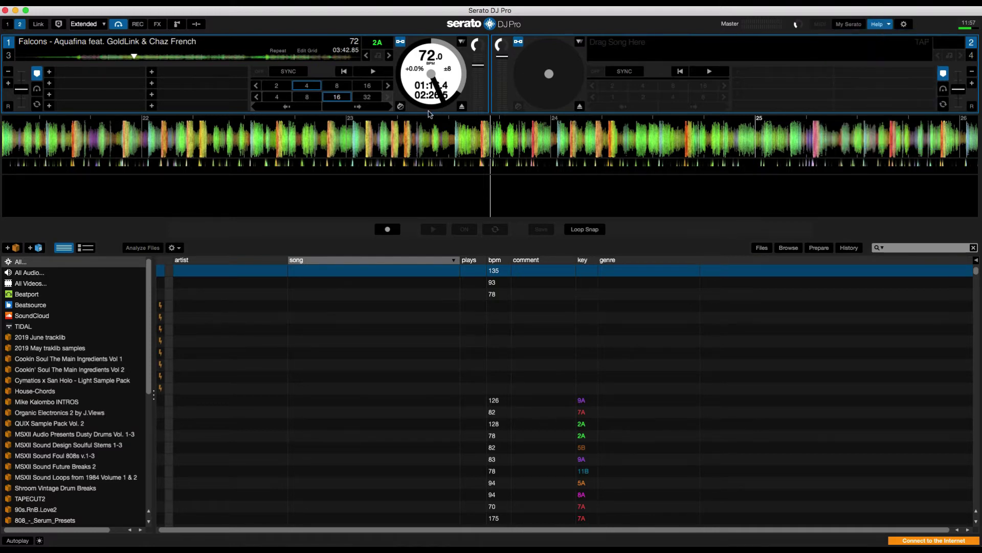
pyautogui.click(886, 25)
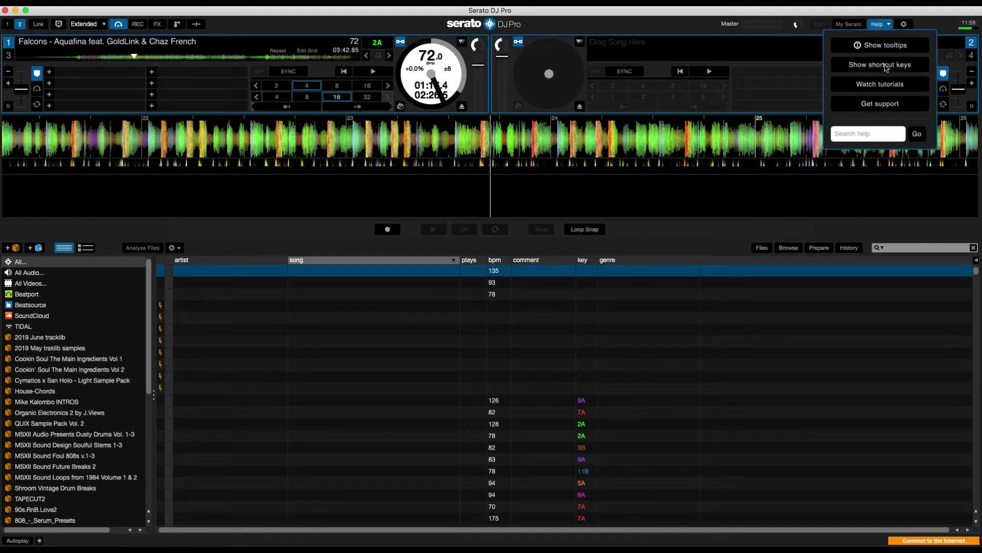
pyautogui.click(876, 45)
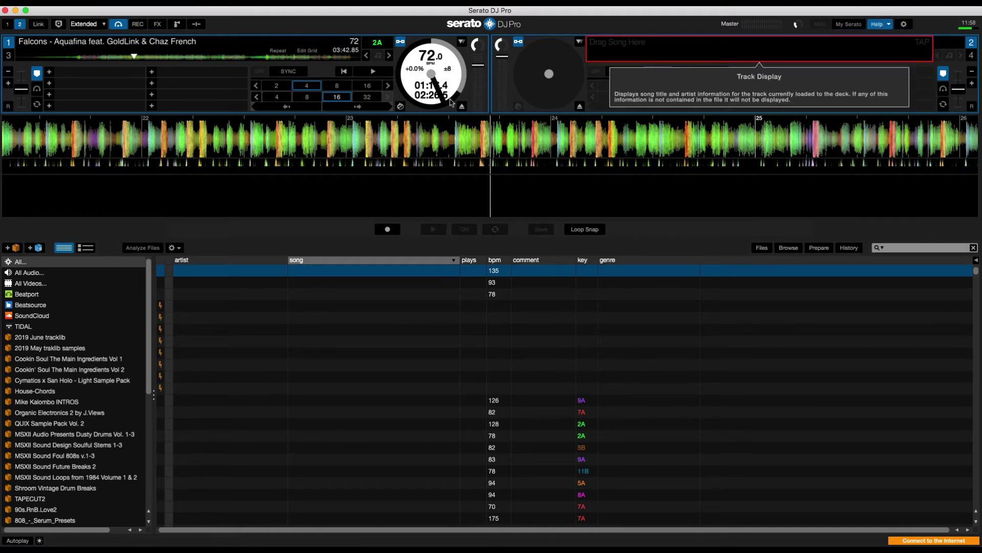
pyautogui.click(402, 107)
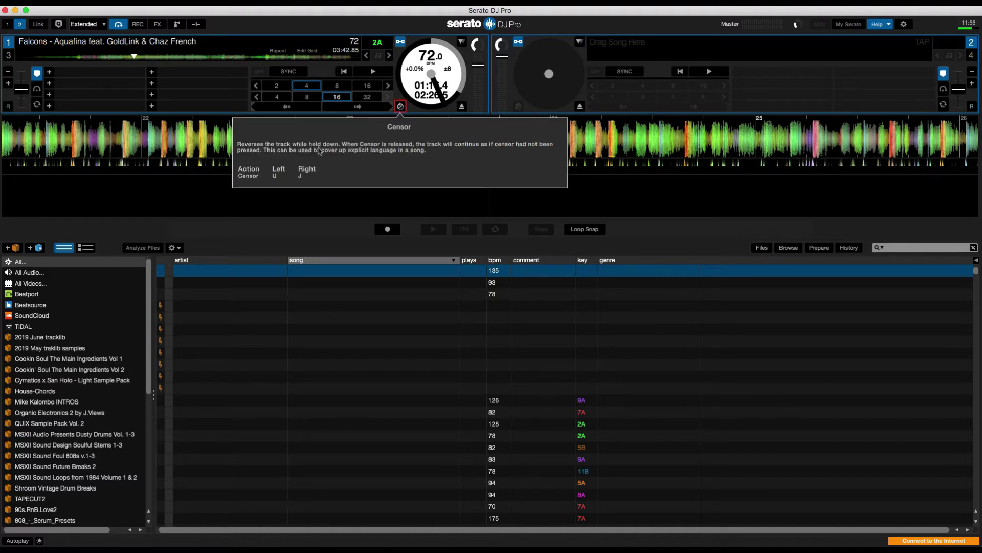
pyautogui.click(279, 173)
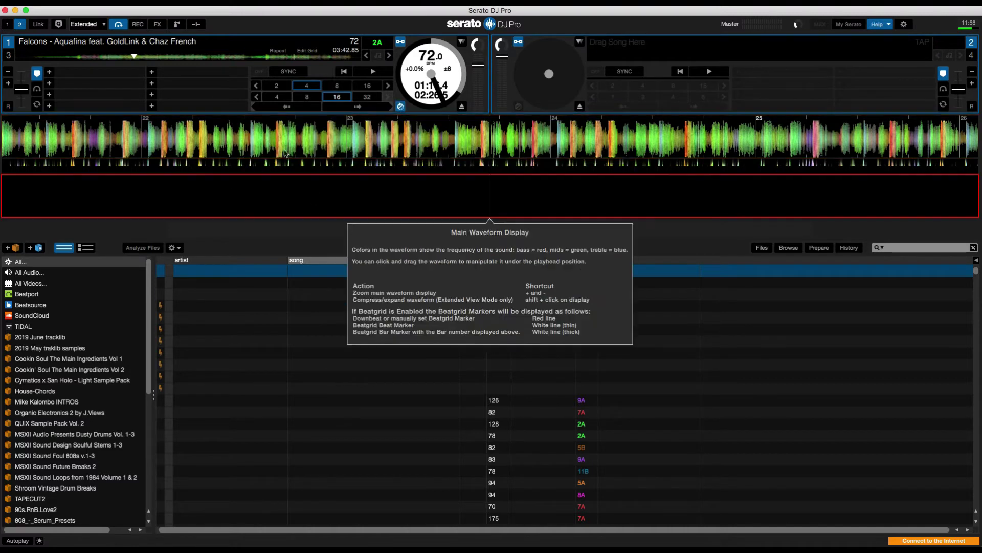
pyautogui.click(402, 107)
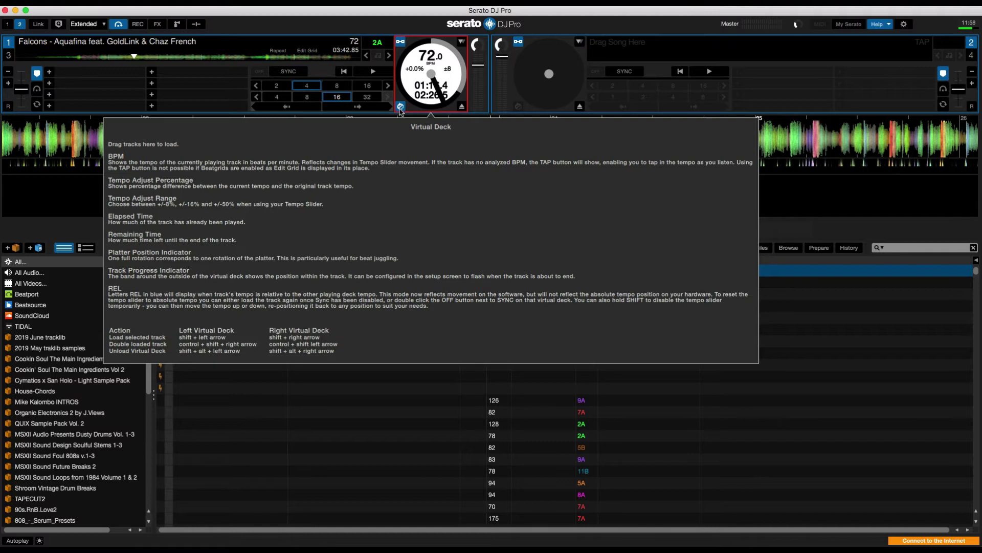
pyautogui.click(400, 108)
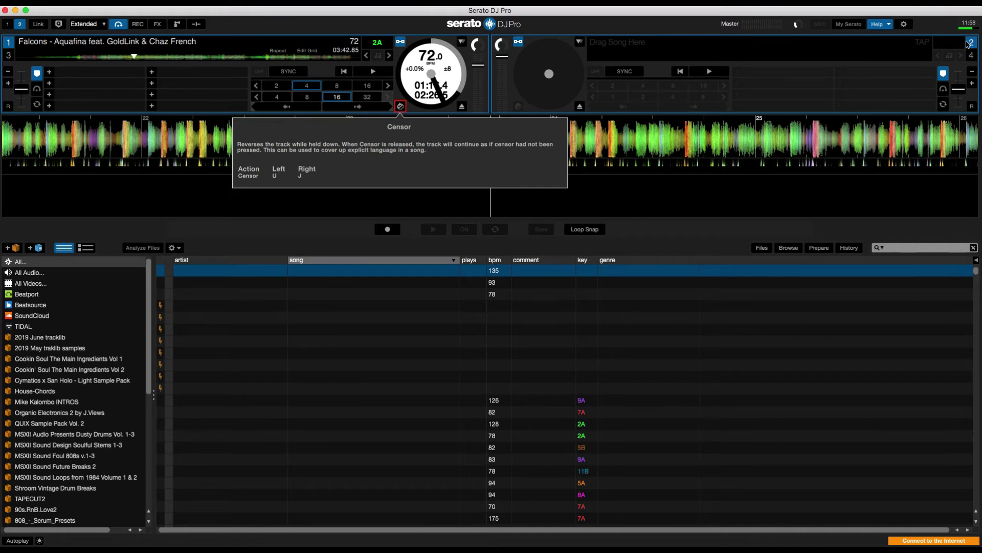
pyautogui.click(881, 25)
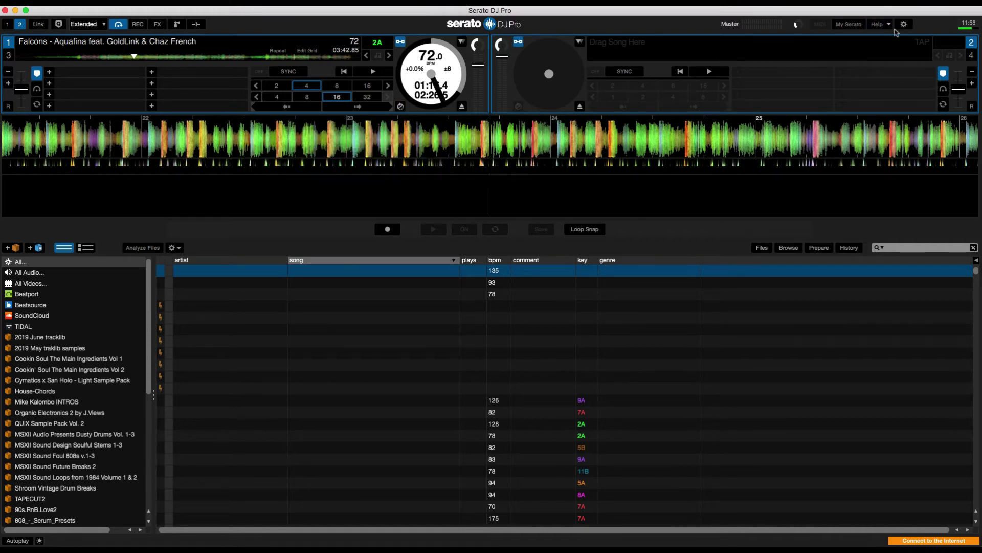
# - Jump deck 1 back to 00:41.7, resume playback, and set cue point 1 there
pyautogui.click(80, 56)
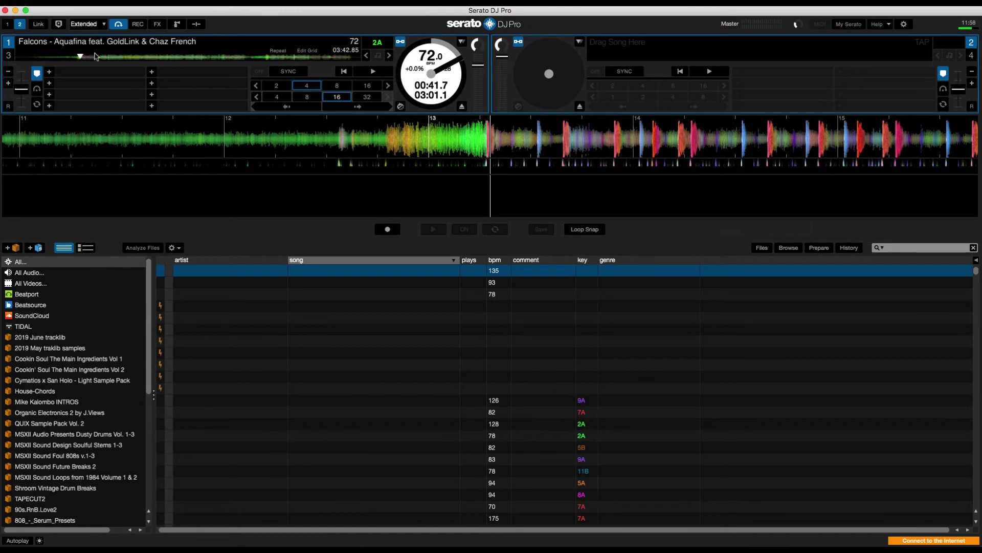
pyautogui.click(375, 72)
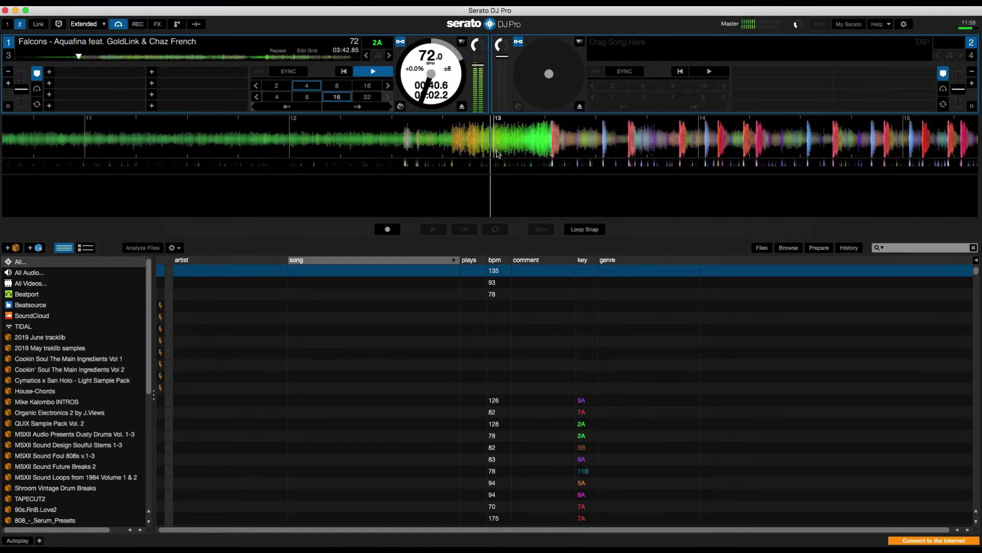
pyautogui.press('1')
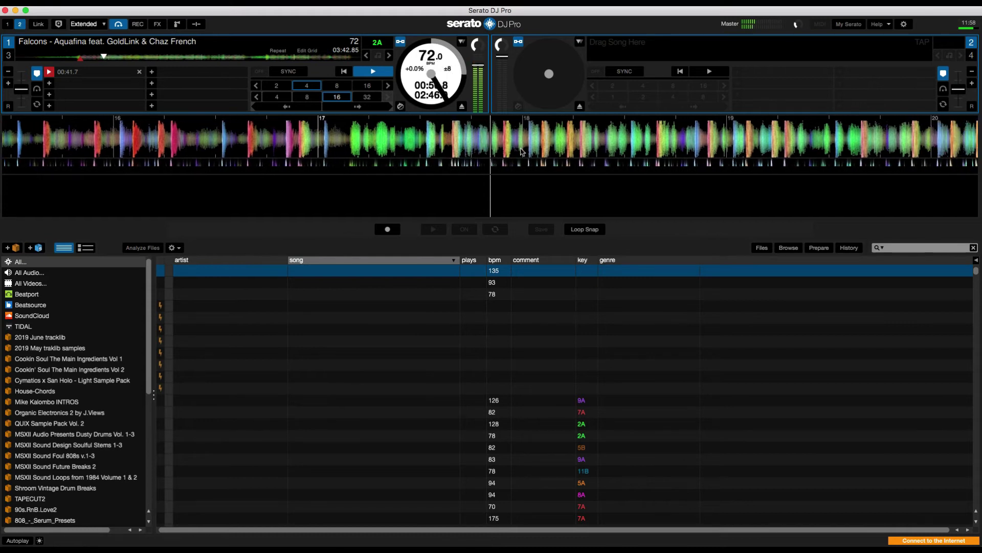
# - Add cue points 2–5 at the explicit words: 00:57.3, 01:01.2, 01:05.8 and 01:09.8
pyautogui.moveTo(514, 135); pyautogui.dragTo(513, 134)
pyautogui.press('2')
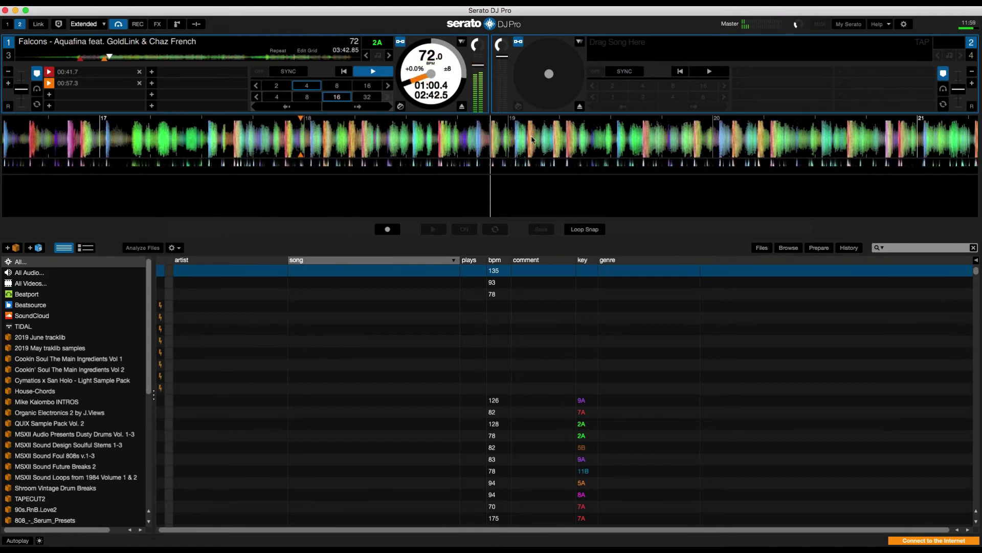
pyautogui.moveTo(532, 138); pyautogui.dragTo(531, 138)
pyautogui.press('3')
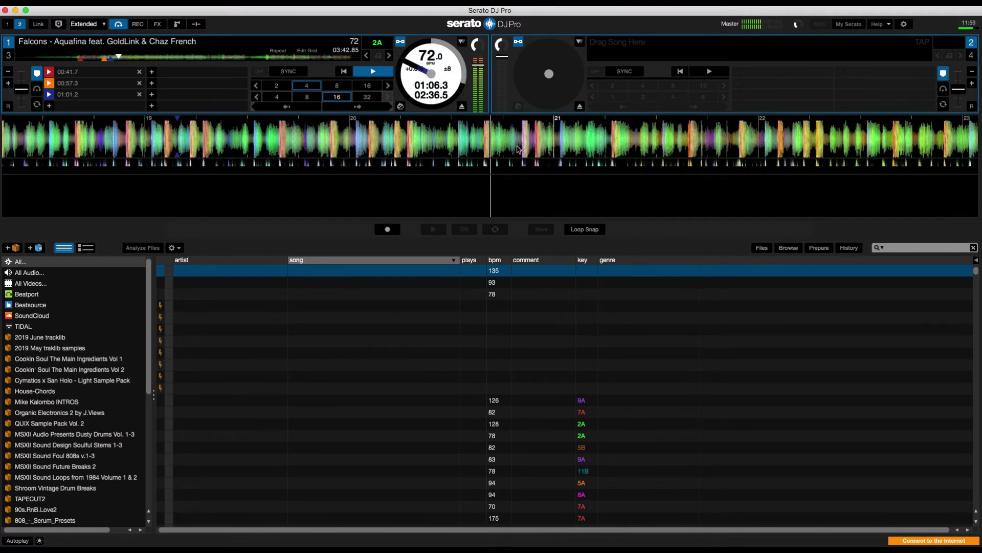
pyautogui.moveTo(518, 149); pyautogui.dragTo(551, 135)
pyautogui.press('4')
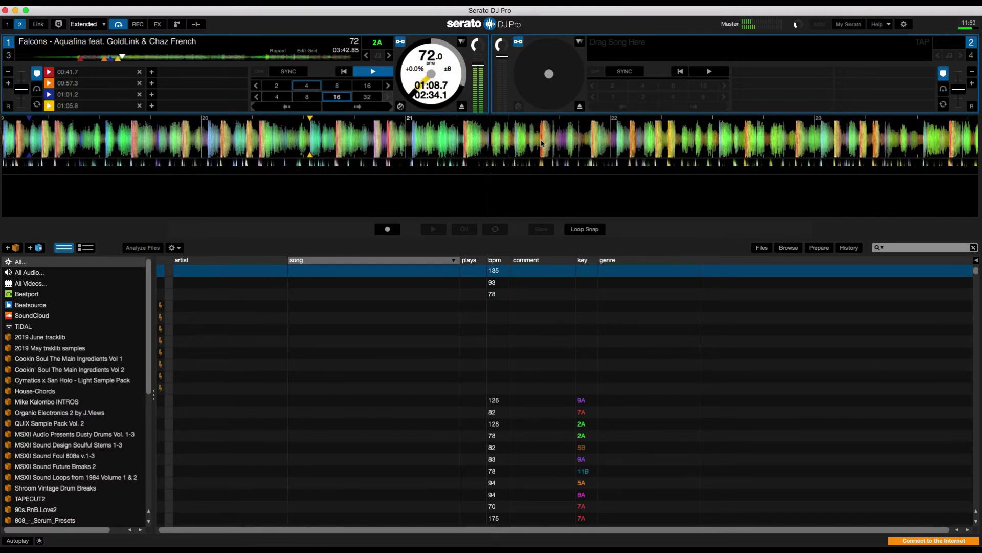
pyautogui.moveTo(541, 142); pyautogui.dragTo(530, 136)
pyautogui.press('5')
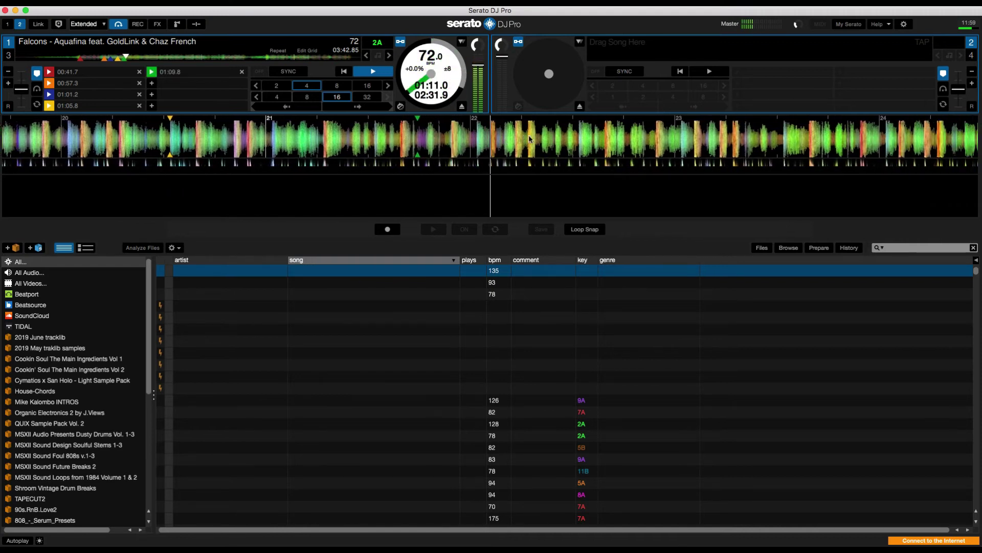
# - Add cue points at 01:15.0 and 01:19.1 in slots 3 and 4
pyautogui.moveTo(529, 135)
pyautogui.mouseDown()
pyautogui.moveTo(485, 138)
pyautogui.moveTo(540, 137)
pyautogui.moveTo(543, 127)
pyautogui.mouseUp()
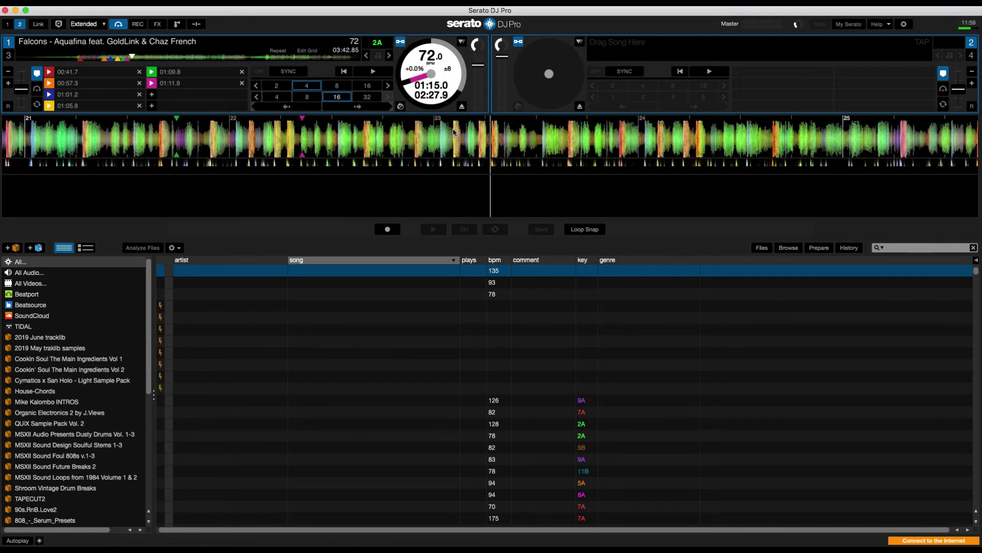
pyautogui.click(152, 94)
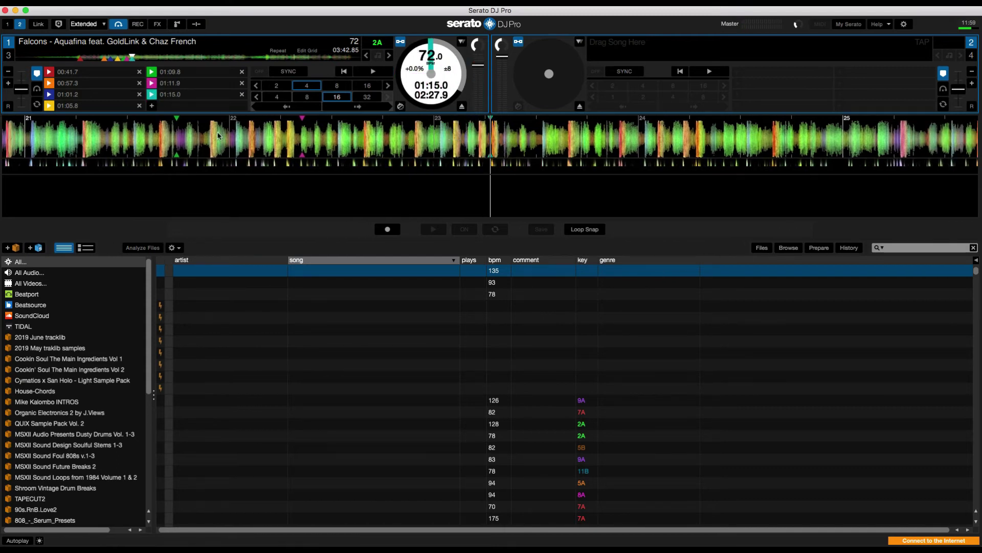
pyautogui.press('space')
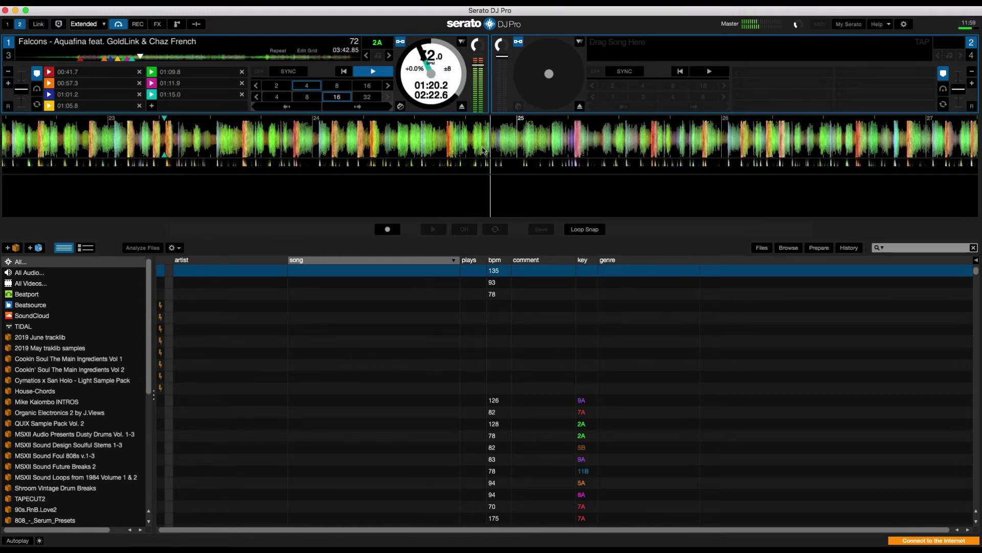
pyautogui.moveTo(472, 147); pyautogui.dragTo(558, 140)
pyautogui.press('space')
pyautogui.click(152, 105)
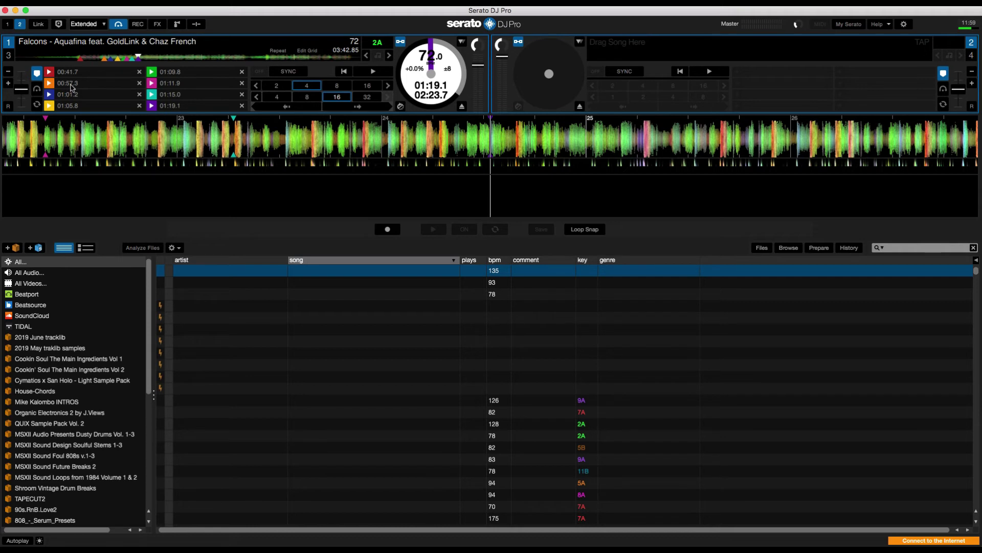
# - Name the orange, blue and yellow cues 'censor'
pyautogui.doubleClick(71, 85)
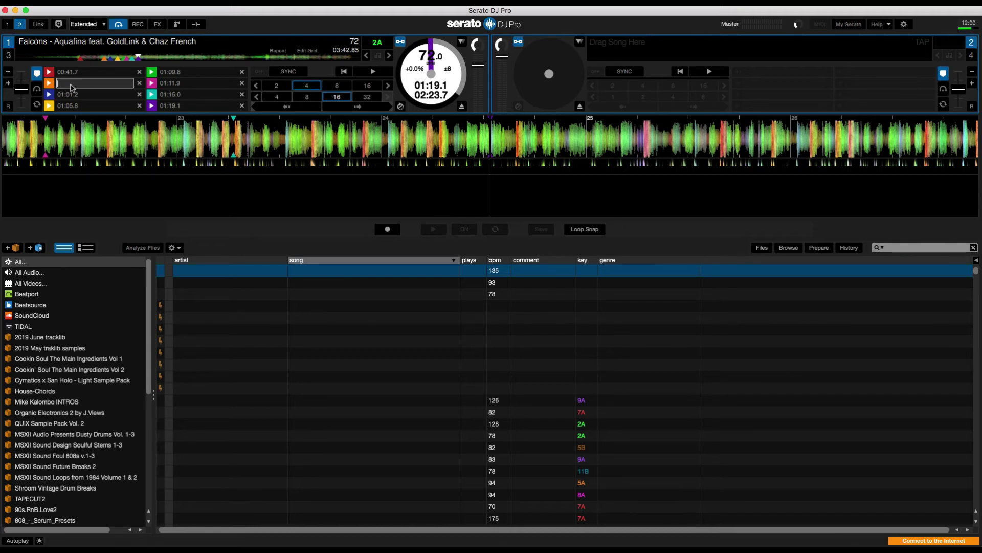
pyautogui.write('censor')
pyautogui.doubleClick(76, 84)
pyautogui.hotkey('ctrl', 'c')
pyautogui.doubleClick(84, 95)
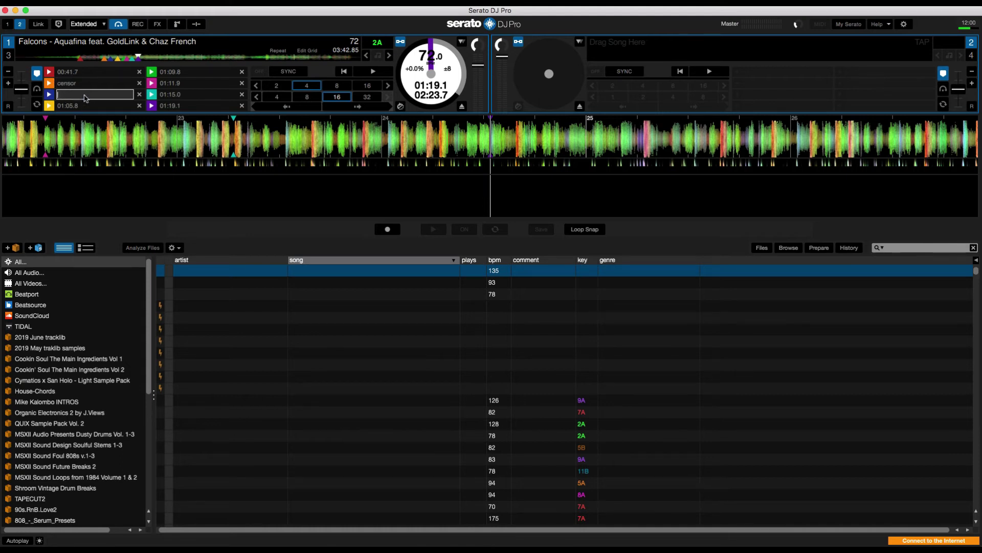
pyautogui.hotkey('ctrl', 'v')
pyautogui.doubleClick(75, 106)
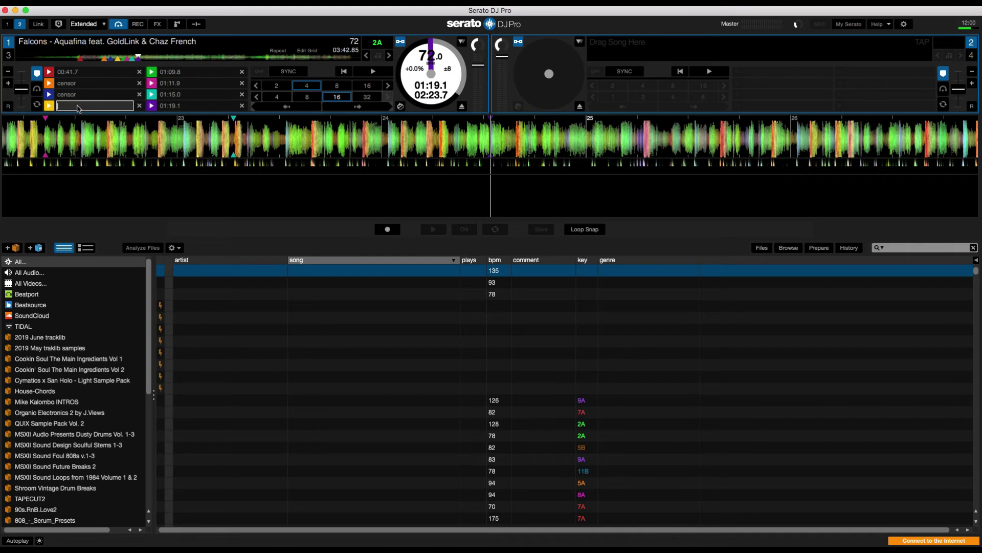
pyautogui.hotkey('ctrl', 'v')
# - Name cues 5 through 8 'censor' as well
pyautogui.doubleClick(192, 72)
pyautogui.hotkey('ctrl', 'v')
pyautogui.doubleClick(188, 83)
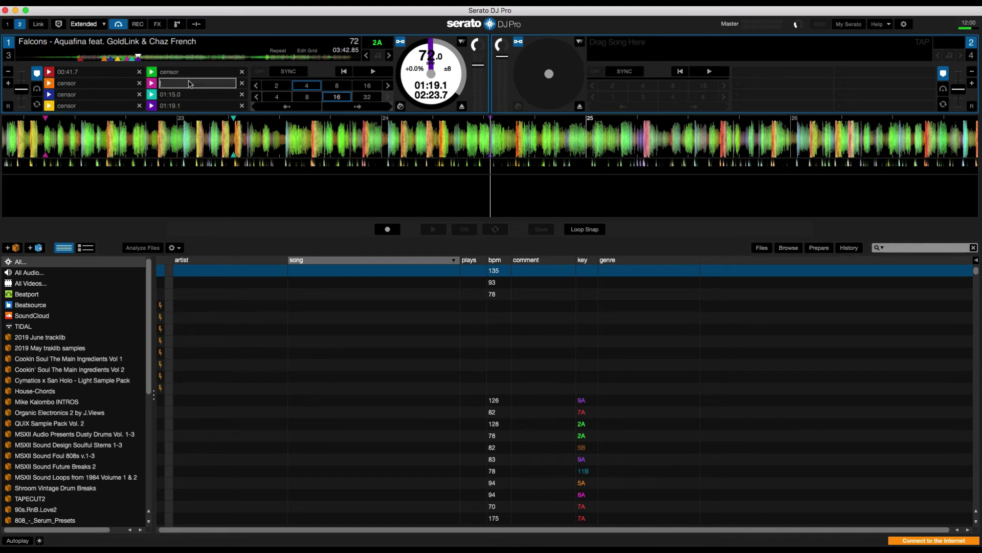
pyautogui.hotkey('ctrl', 'v')
pyautogui.doubleClick(185, 95)
pyautogui.hotkey('ctrl', 'v')
pyautogui.doubleClick(184, 106)
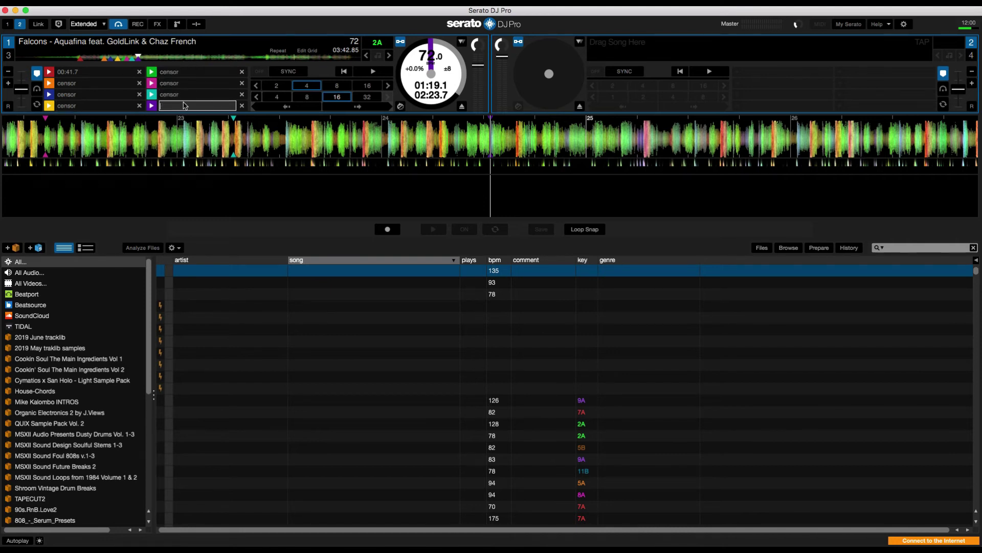
pyautogui.hotkey('ctrl', 'v')
pyautogui.press('Return')
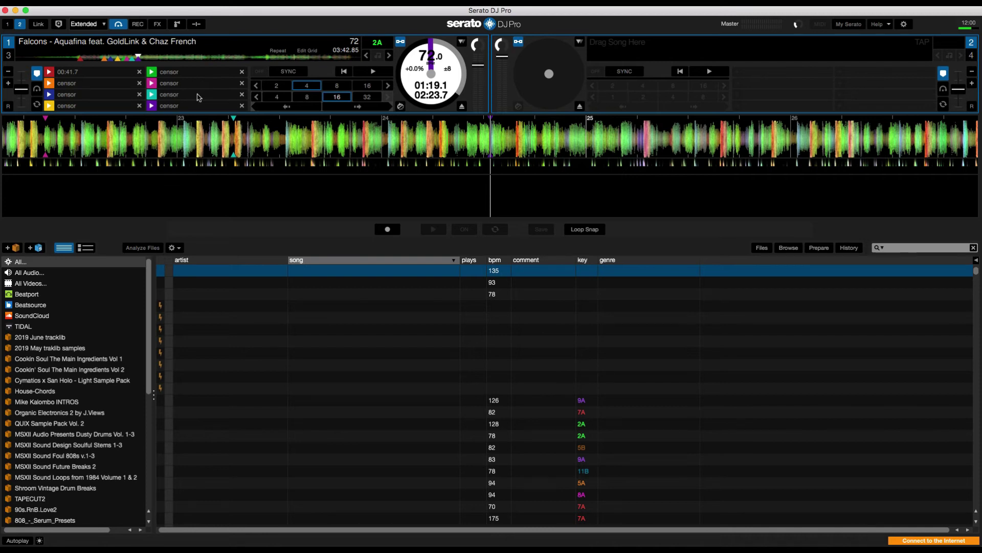
# - Rename red cue 1 at 00:41.7 to 'start' and move the playhead to about 00:40.9
pyautogui.doubleClick(97, 75)
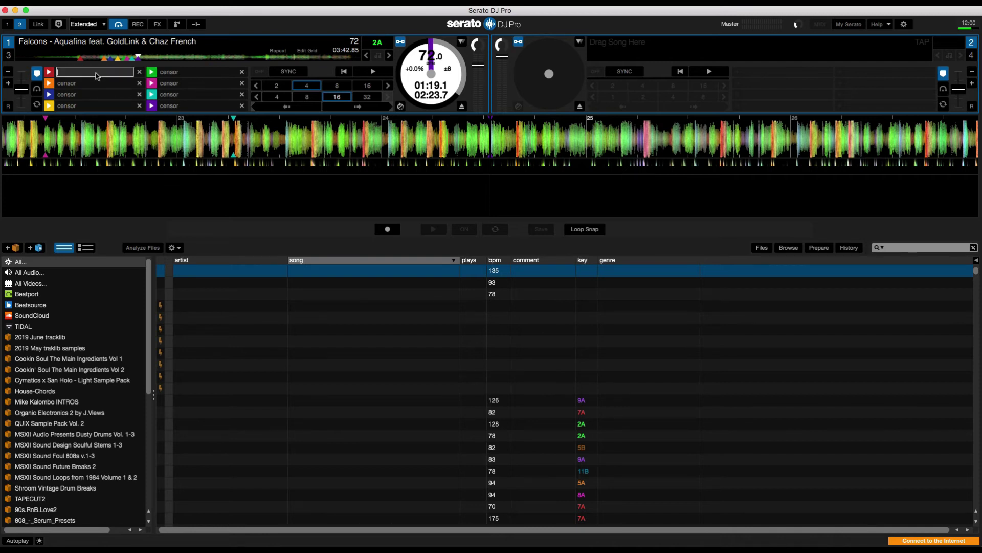
pyautogui.write('start')
pyautogui.press('Return')
pyautogui.click(80, 58)
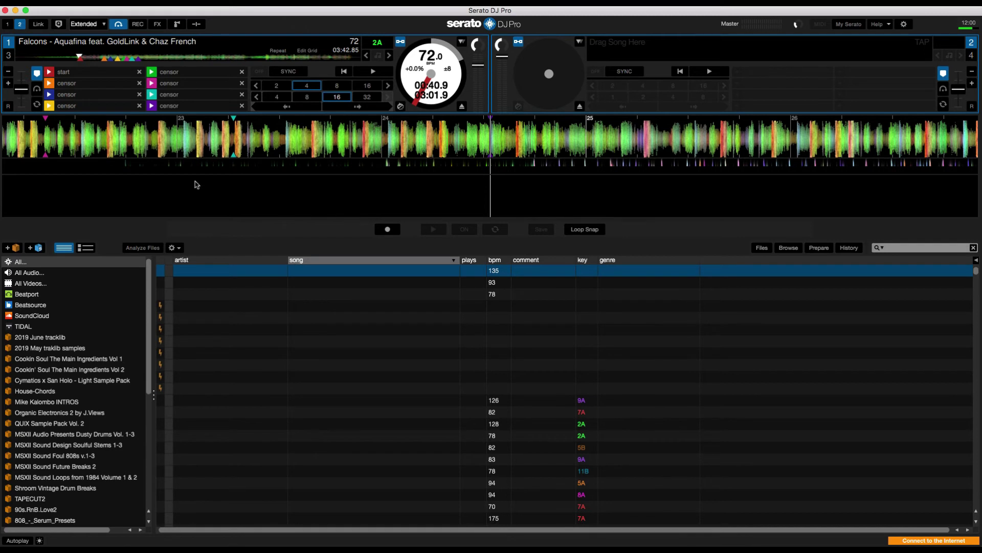
# - Arm Flip recording on deck 1, move back before the start cue, and trigger it
pyautogui.click(384, 234)
pyautogui.click(65, 60)
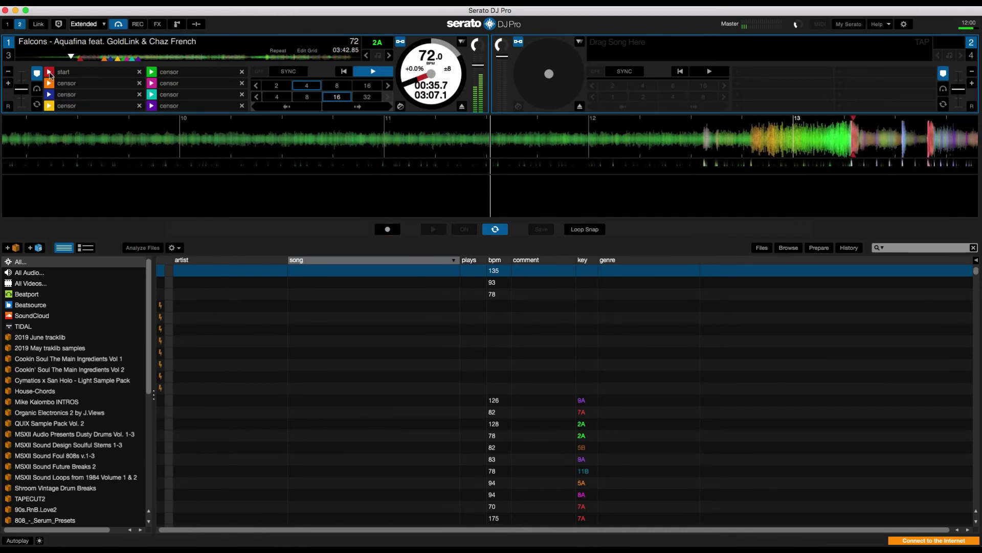
pyautogui.click(49, 72)
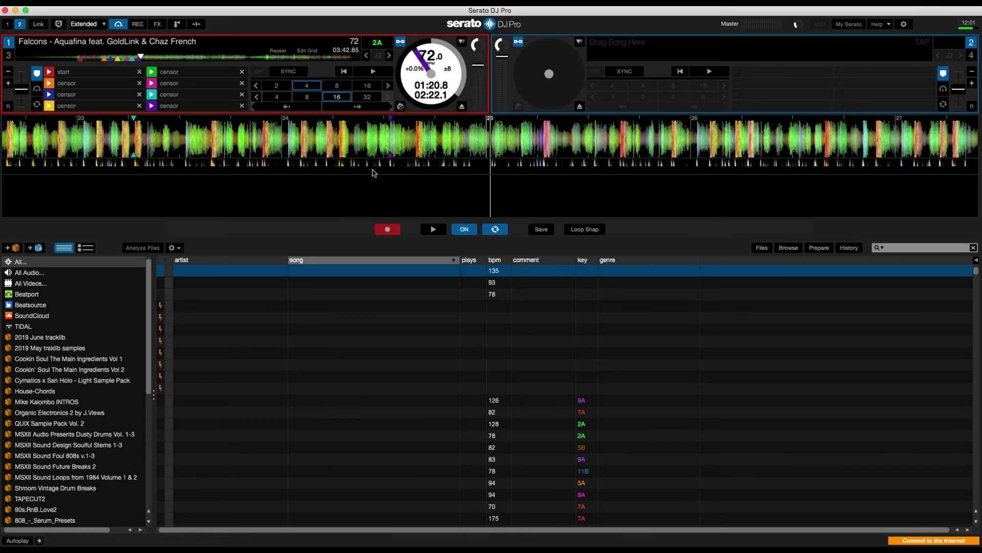
# - Save the recorded Flip as 'clean edit' and return the playhead to about 00:40.7
pyautogui.click(541, 232)
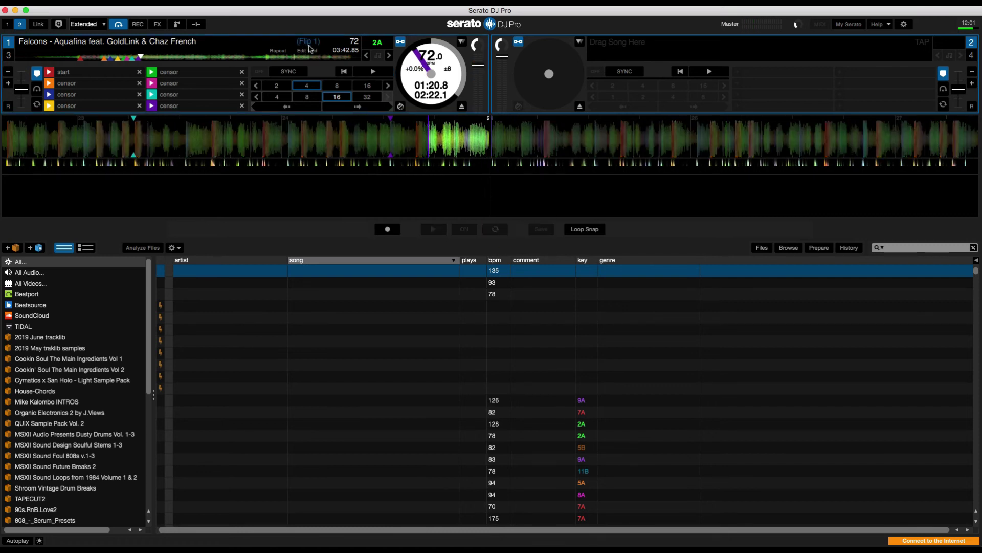
pyautogui.click(37, 89)
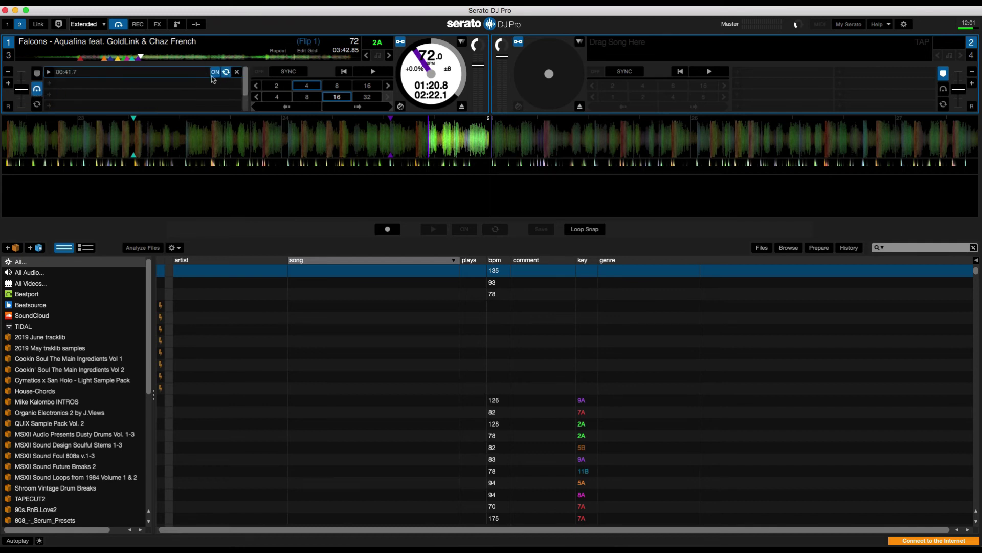
pyautogui.doubleClick(107, 78)
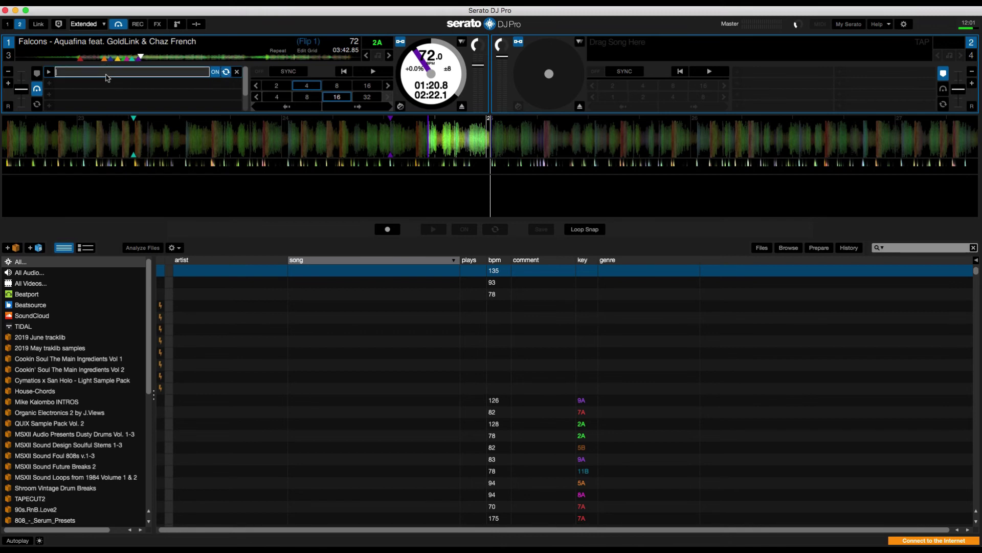
pyautogui.write('clean edit')
pyautogui.press('Return')
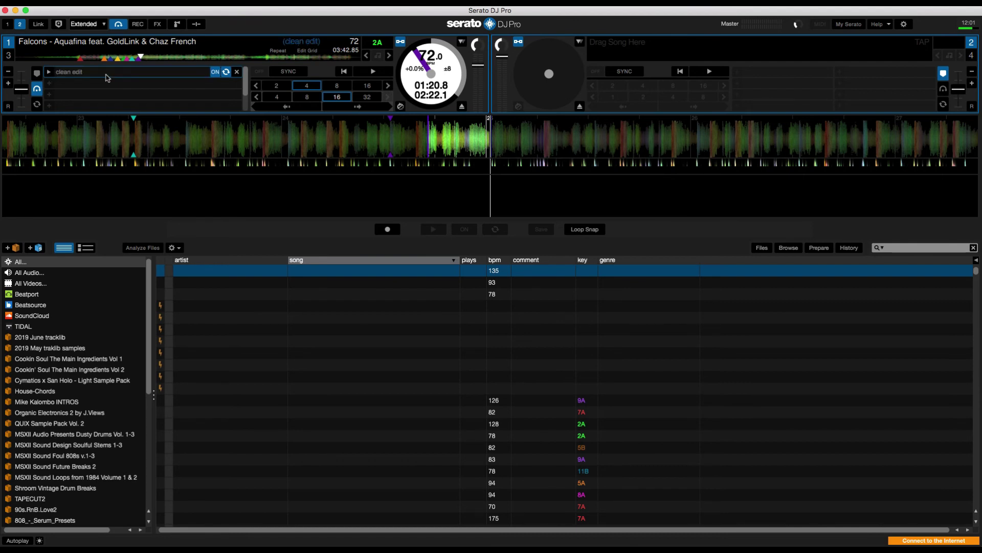
pyautogui.click(79, 56)
# - Turn off Flip looping, trigger 'clean edit' from its start, and play deck 1
pyautogui.click(226, 72)
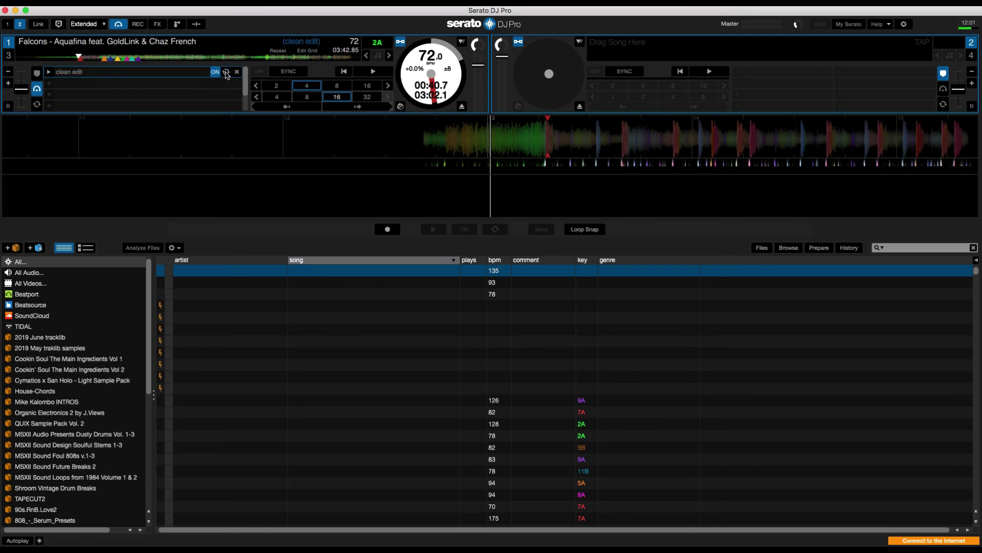
pyautogui.click(49, 74)
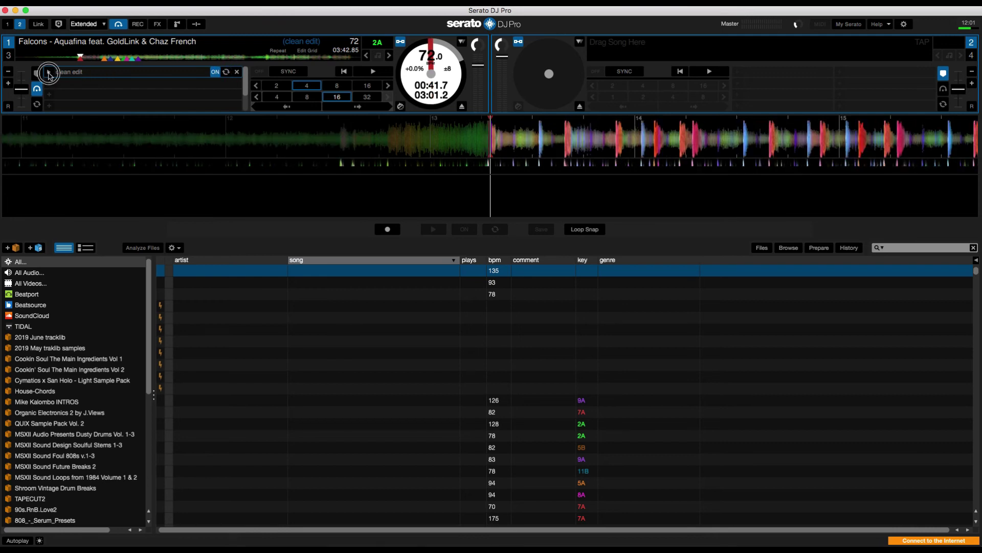
pyautogui.click(376, 75)
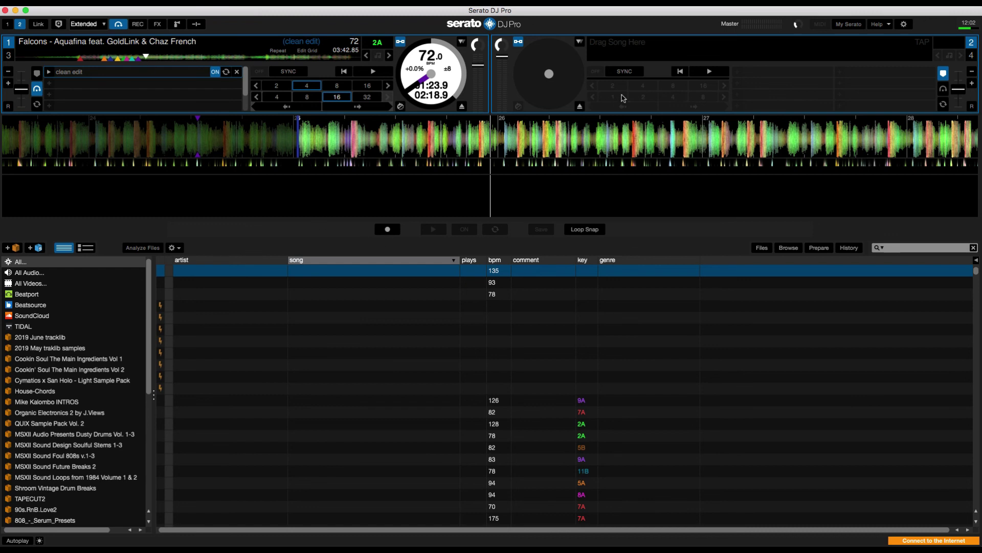
pyautogui.click(37, 74)
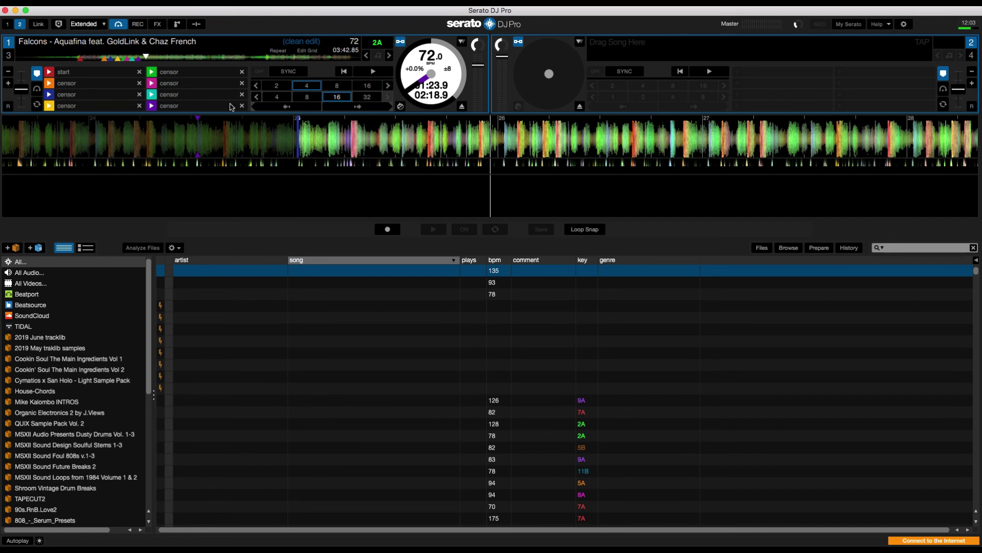
pyautogui.click(37, 88)
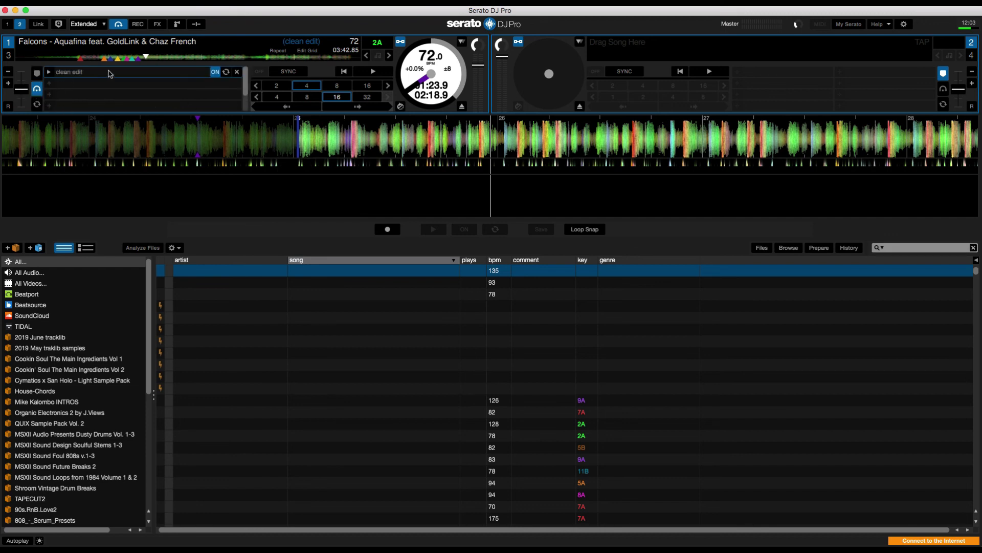